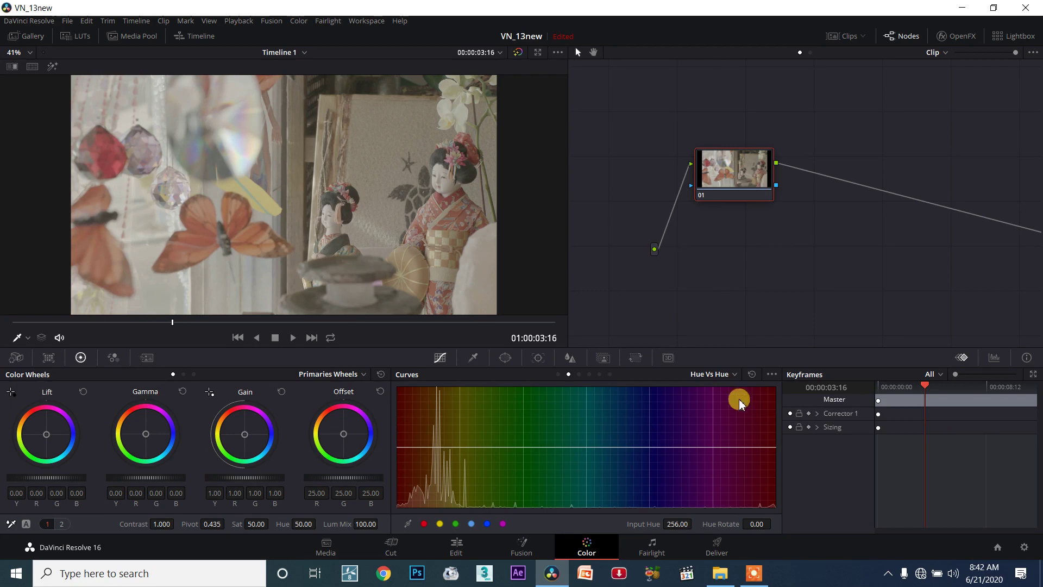
Open the Curves mode list to show the available curve types.
{"action": "left_click", "coordinate": [715, 374]}
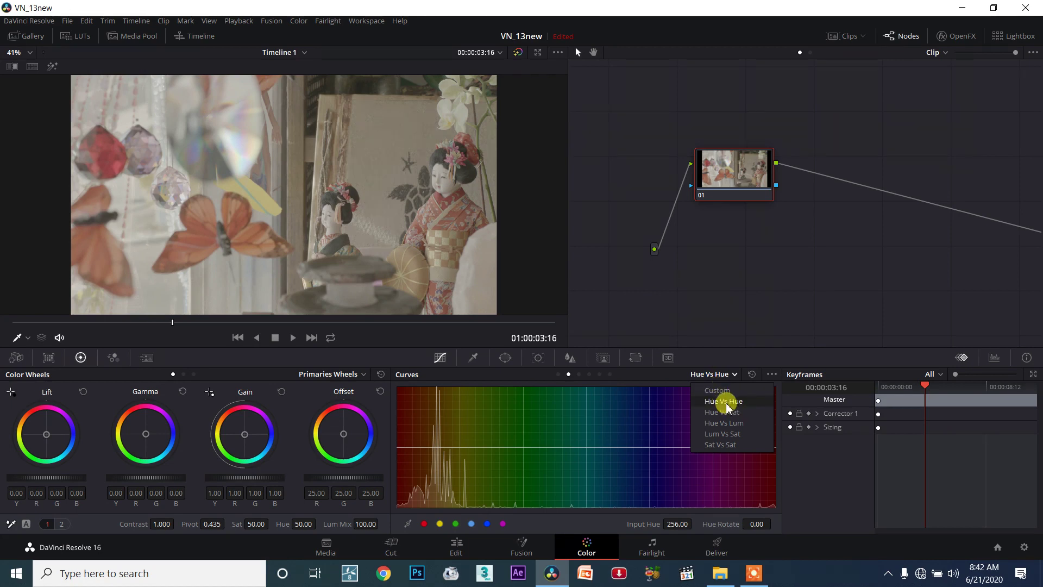
Switch the curve mode from Hue Vs Hue to Hue Vs Sat, then reopen the curve-type list.
{"action": "left_click", "coordinate": [712, 412]}
{"action": "left_click", "coordinate": [716, 374]}
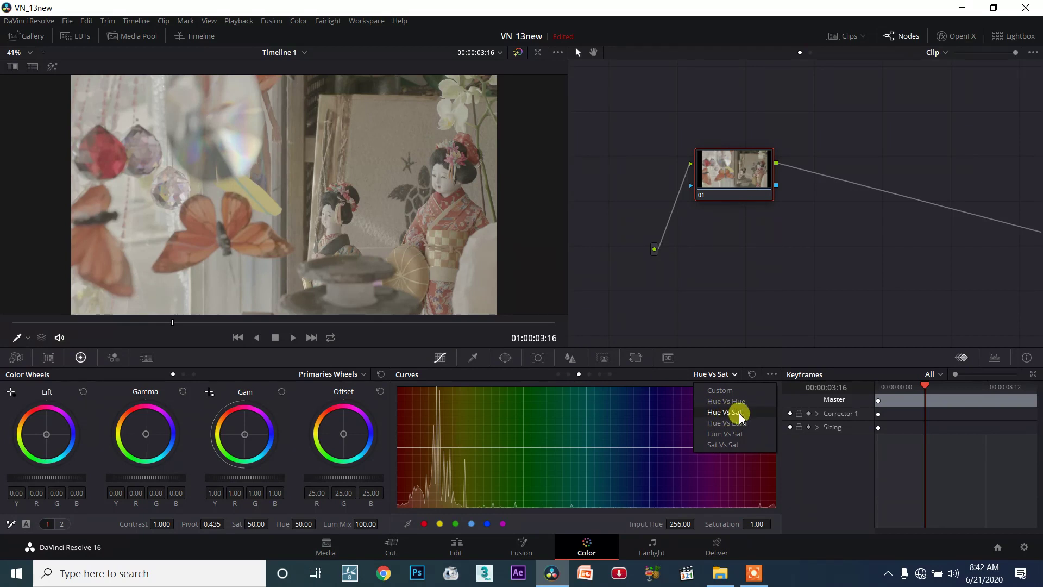
{"action": "left_click", "coordinate": [253, 530]}
{"action": "left_click_drag", "start_coordinate": [253, 530], "coordinate": [253, 524]}
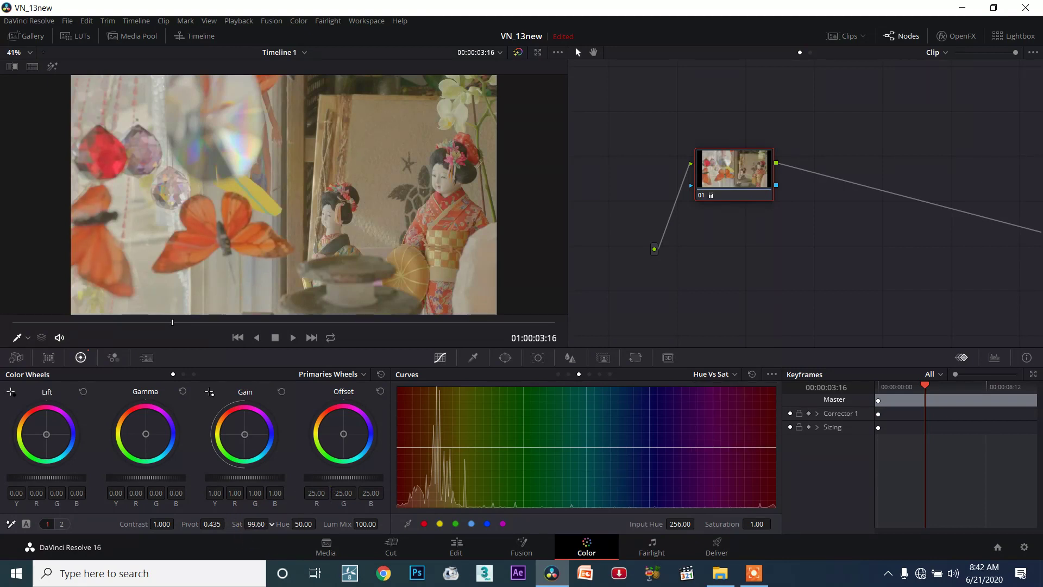
{"action": "mouse_move", "coordinate": [253, 523]}
{"action": "left_mouse_down"}
{"action": "mouse_move", "coordinate": [262, 530]}
{"action": "mouse_move", "coordinate": [256, 512]}
{"action": "left_mouse_up"}
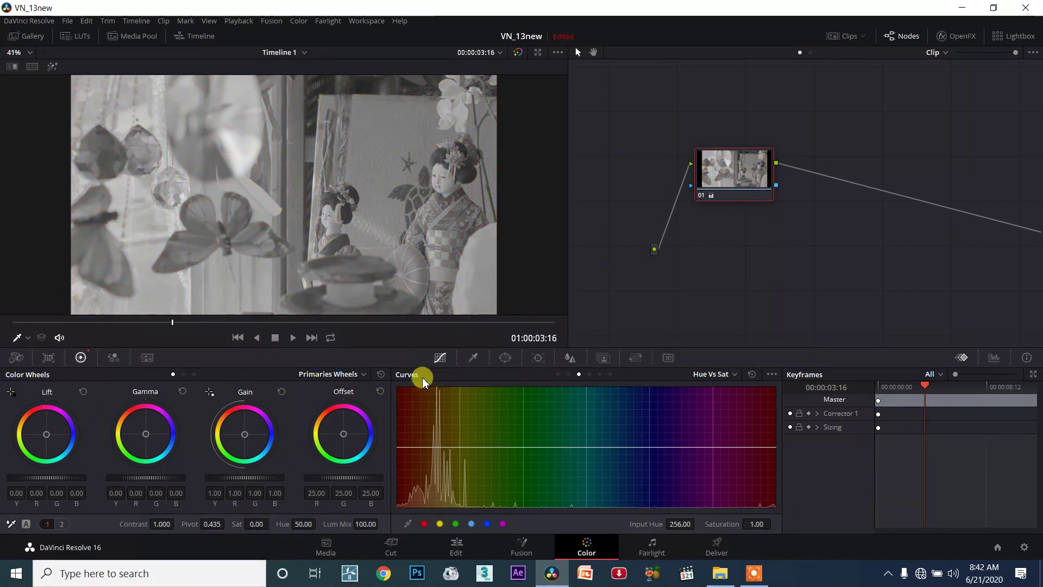
{"action": "left_click", "coordinate": [381, 374]}
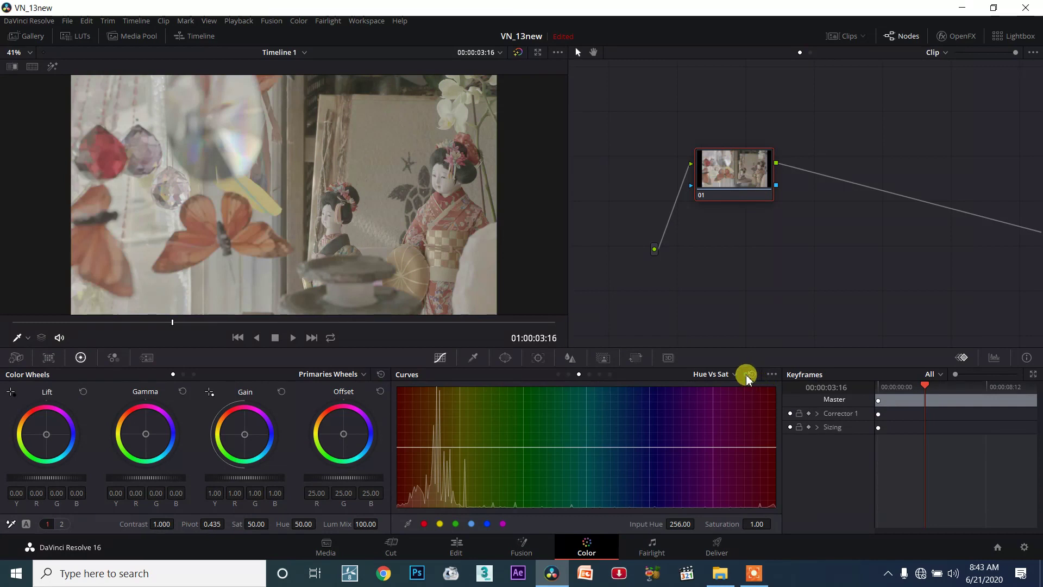
Keep Hue Vs Sat selected in the curve list, then sample the yellow swatch to add curve points.
{"action": "left_click", "coordinate": [725, 374]}
{"action": "left_click", "coordinate": [729, 414]}
{"action": "left_click", "coordinate": [725, 374]}
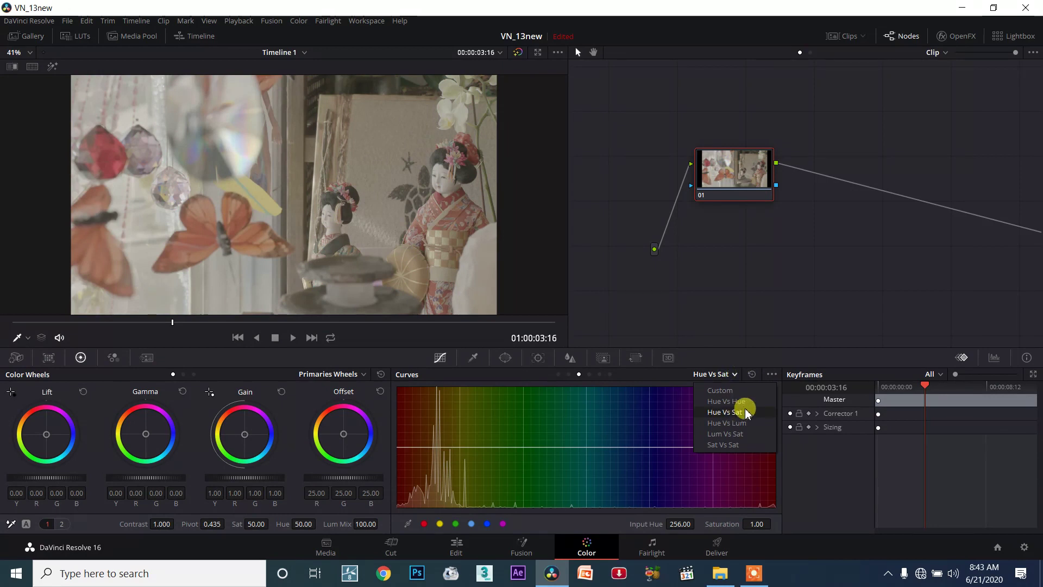
{"action": "left_click", "coordinate": [745, 413]}
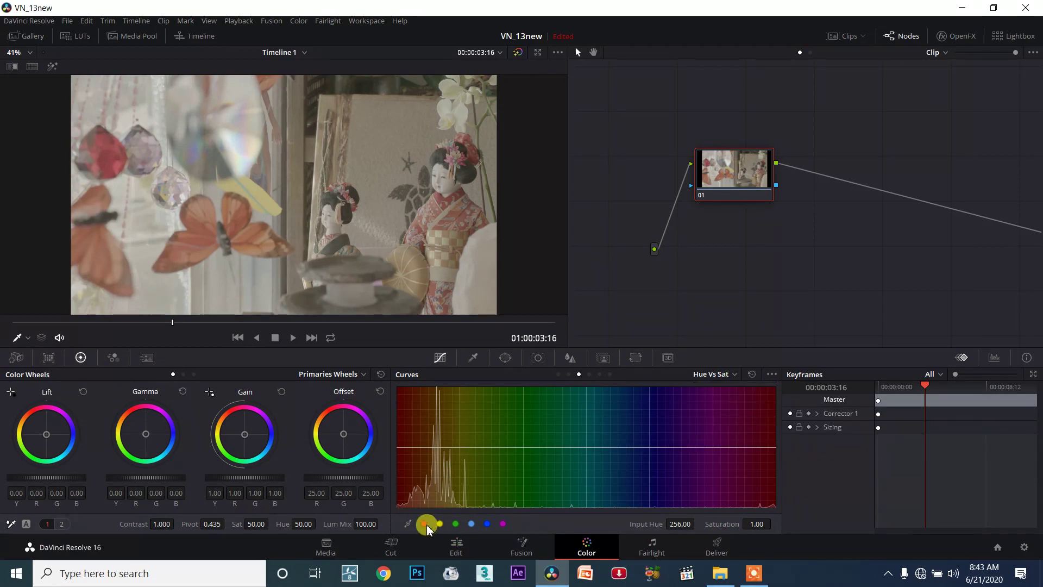
{"action": "left_click", "coordinate": [440, 524]}
Raise an orange-yellow saturation peak, shift it left and round it off with its Bezier handles.
{"action": "mouse_move", "coordinate": [458, 446]}
{"action": "left_mouse_down"}
{"action": "mouse_move", "coordinate": [455, 408]}
{"action": "mouse_move", "coordinate": [470, 368]}
{"action": "left_mouse_up"}
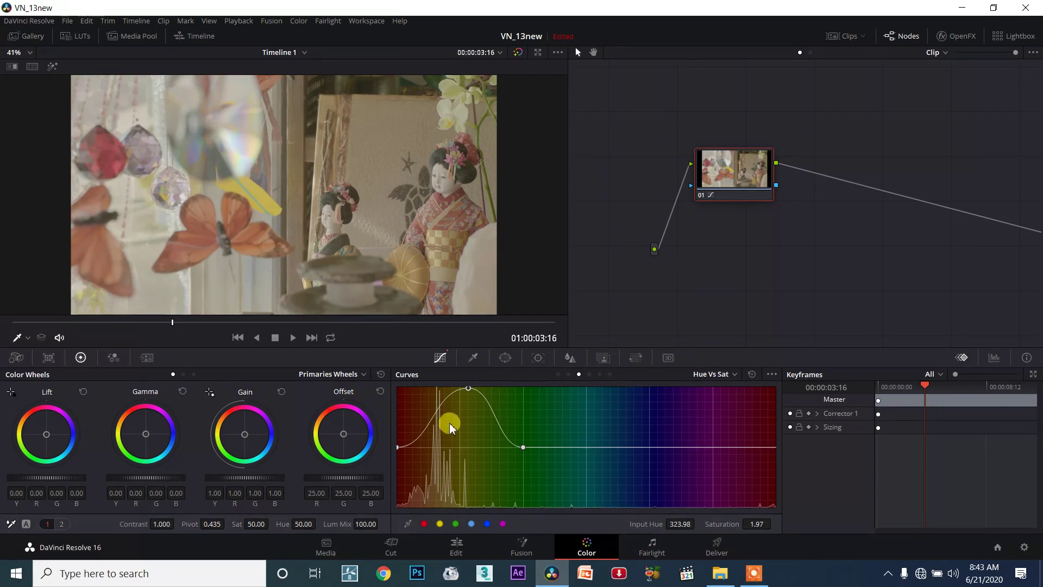
{"action": "mouse_move", "coordinate": [468, 388]}
{"action": "left_mouse_down"}
{"action": "mouse_move", "coordinate": [461, 409]}
{"action": "mouse_move", "coordinate": [421, 414]}
{"action": "left_mouse_up"}
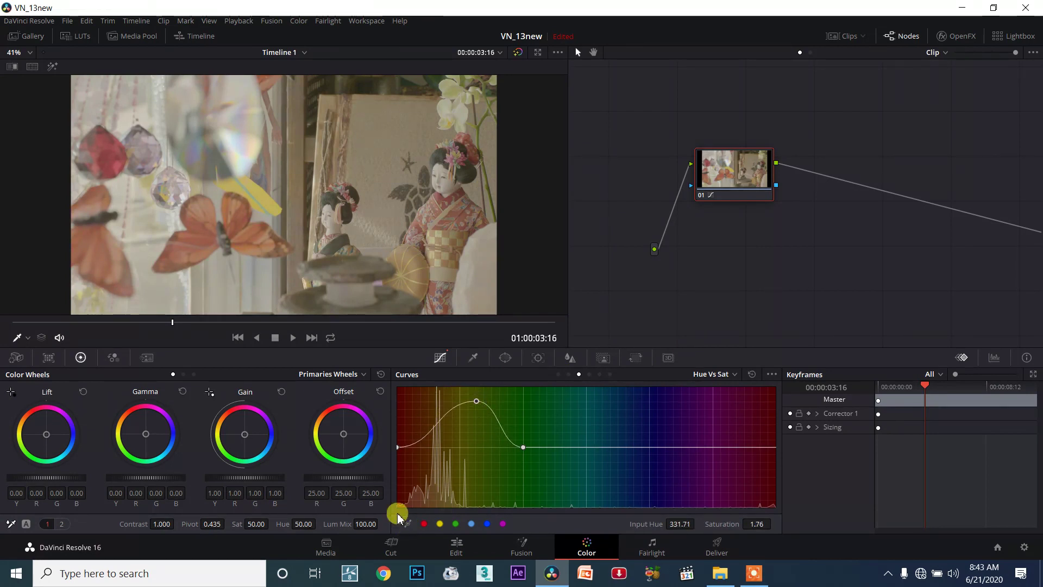
{"action": "left_click", "coordinate": [408, 523]}
{"action": "left_click", "coordinate": [475, 402]}
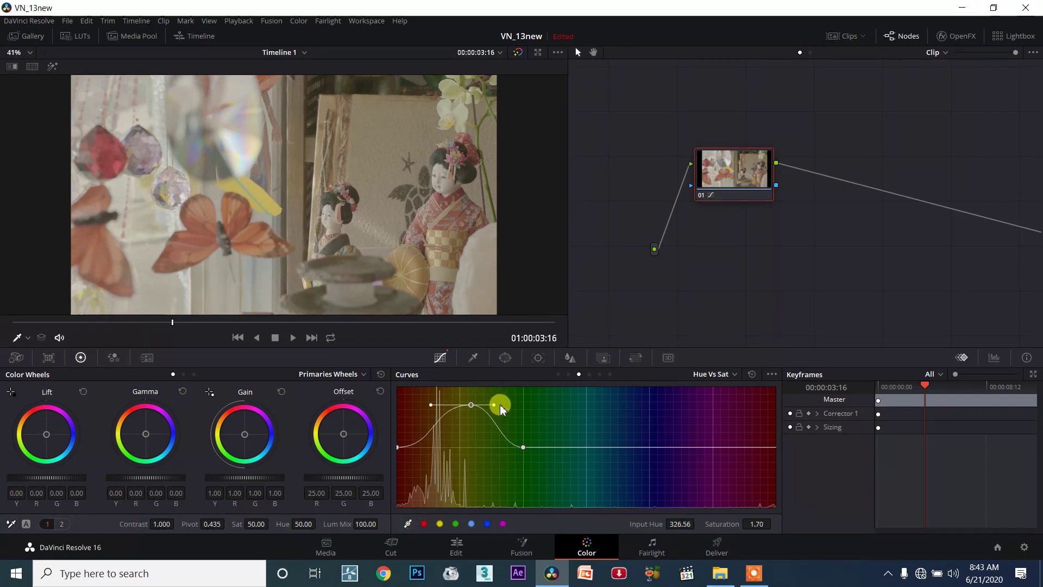
{"action": "mouse_move", "coordinate": [495, 404]}
{"action": "left_mouse_down"}
{"action": "mouse_move", "coordinate": [565, 408]}
{"action": "mouse_move", "coordinate": [478, 413]}
{"action": "left_mouse_up"}
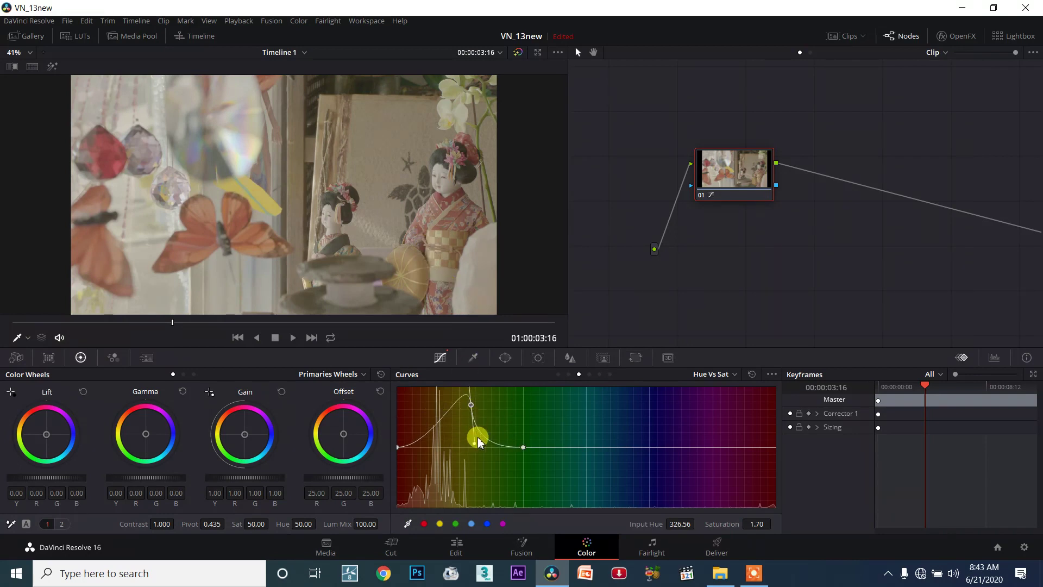
{"action": "left_click_drag", "start_coordinate": [474, 442], "coordinate": [474, 388]}
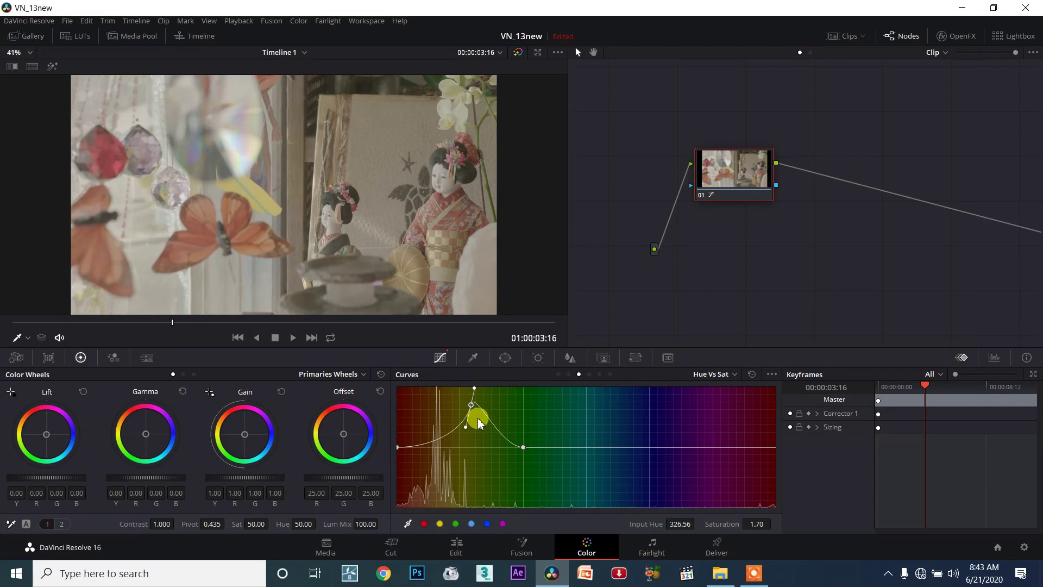
Reset the Hue Vs Sat curve to flat, discarding a stray added control point.
{"action": "left_click", "coordinate": [752, 374]}
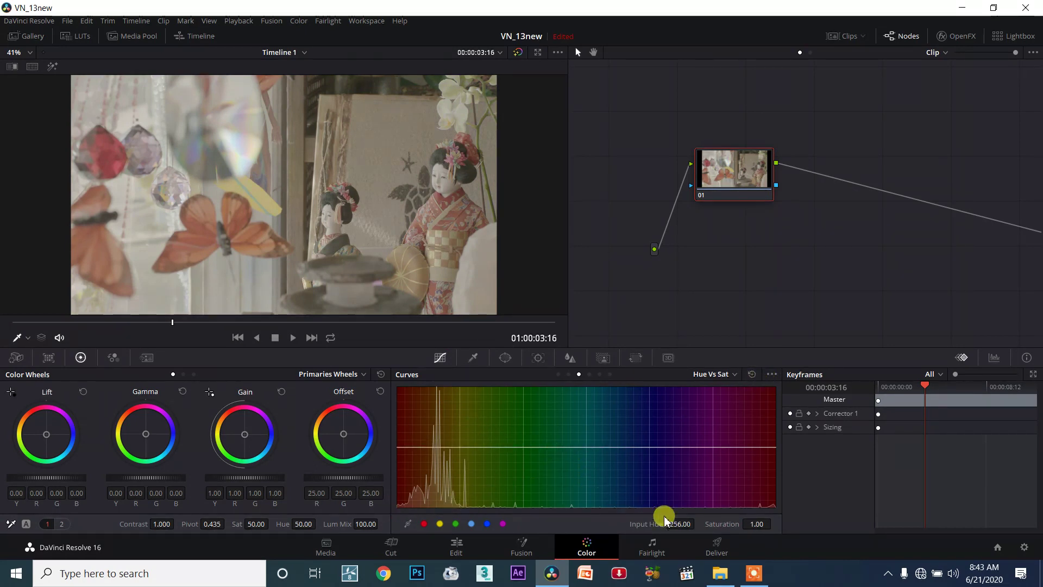
{"action": "left_click_drag", "start_coordinate": [547, 448], "coordinate": [546, 445]}
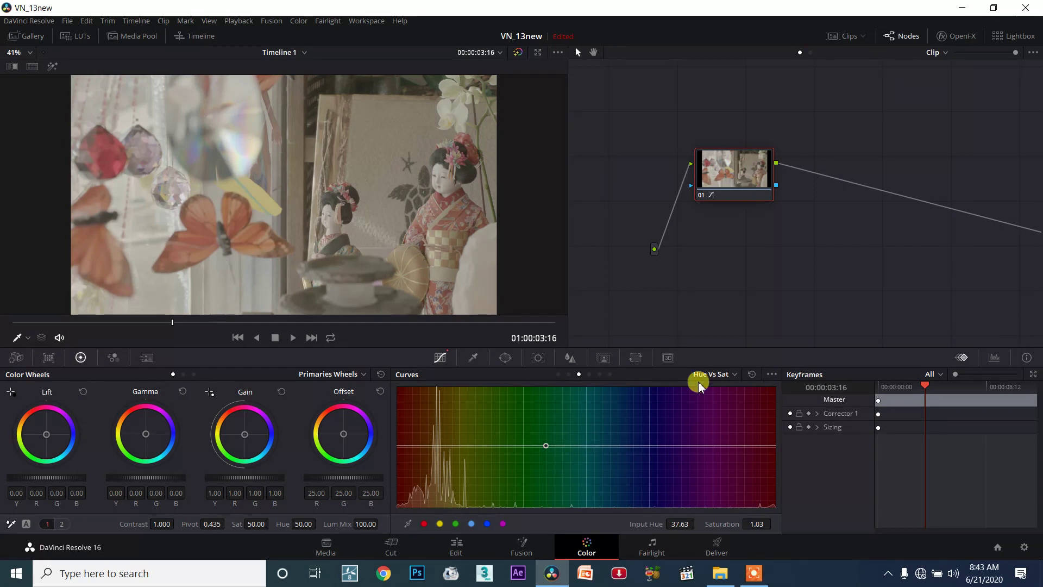
{"action": "left_click", "coordinate": [752, 375]}
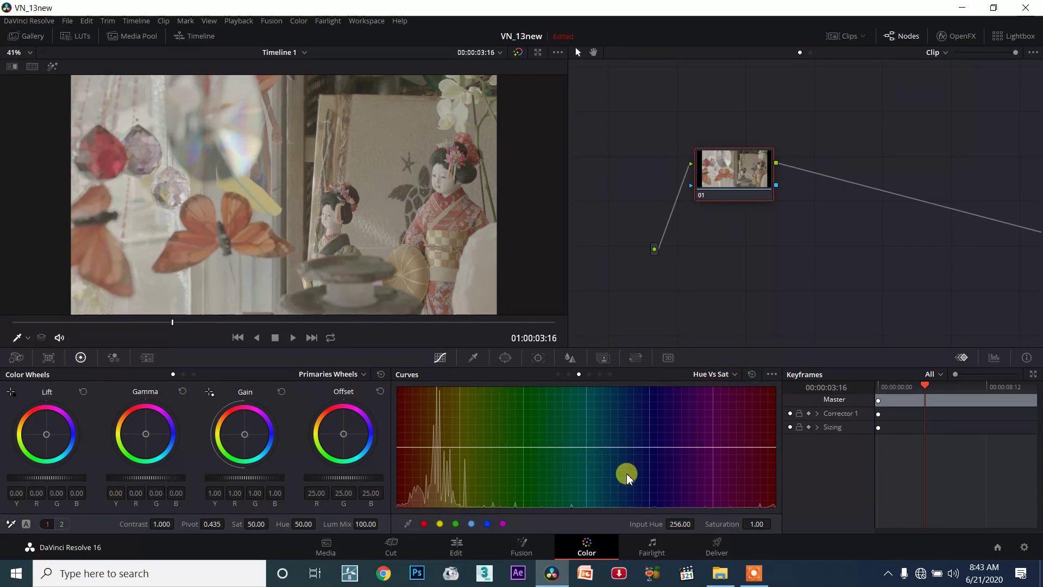
Add a slightly raised point at hue 135 and move the point near hue 76 to about hue 18.
{"action": "left_click", "coordinate": [649, 446]}
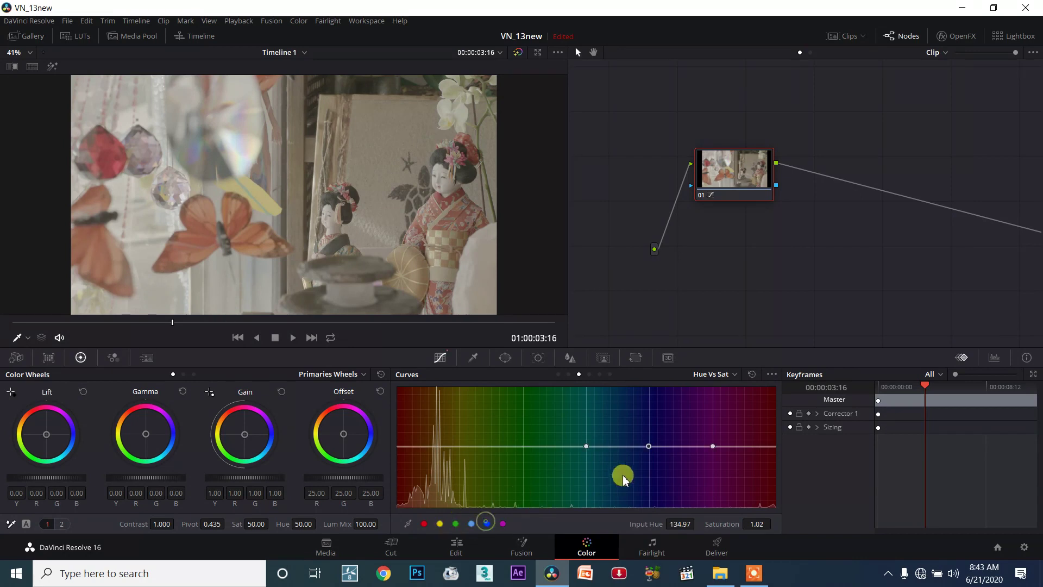
{"action": "left_click_drag", "start_coordinate": [647, 444], "coordinate": [649, 441]}
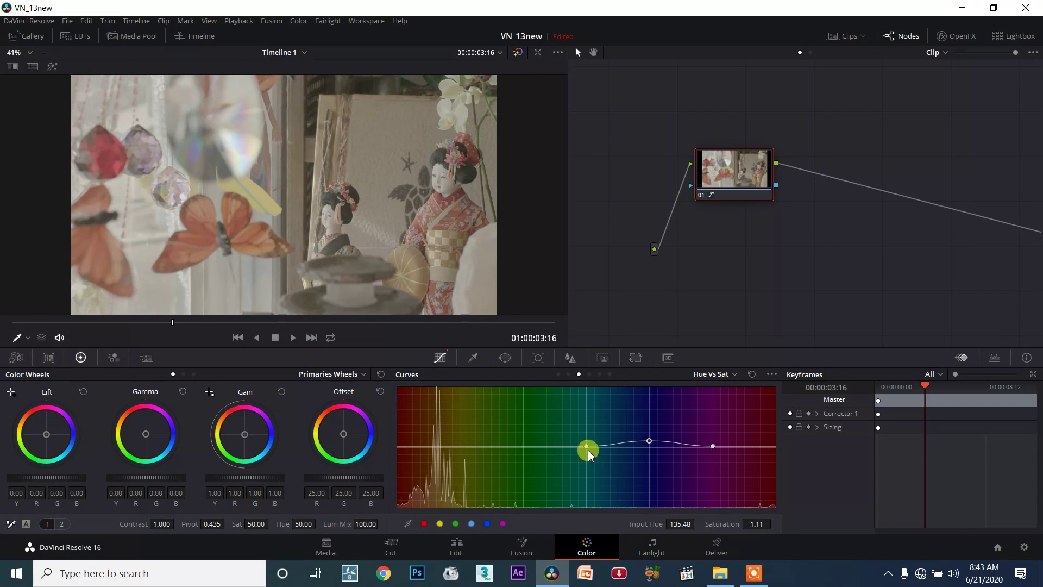
{"action": "left_click", "coordinate": [587, 446]}
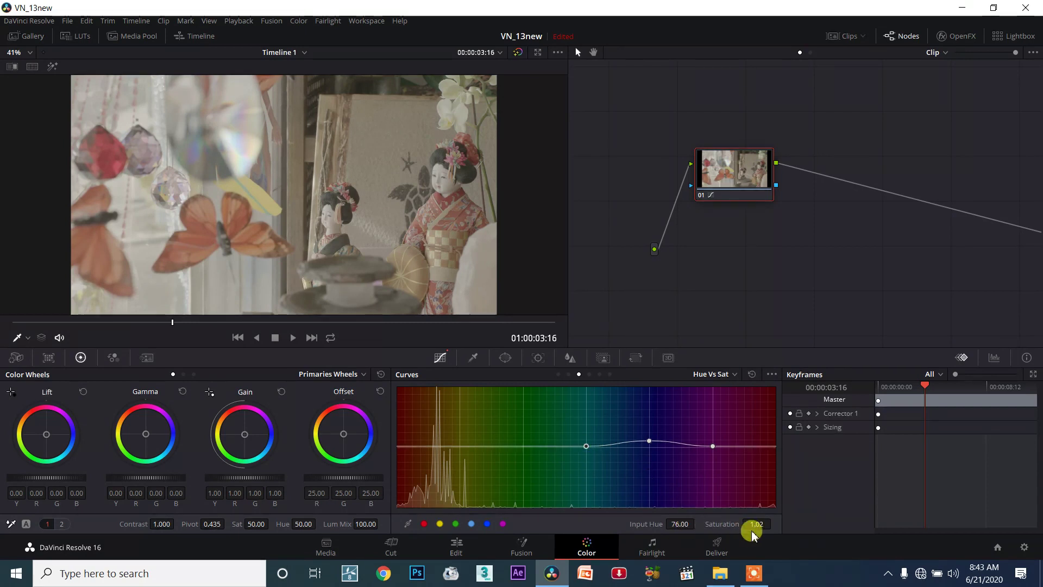
{"action": "left_click", "coordinate": [690, 527]}
{"action": "type", "text": "0"}
{"action": "key", "text": "Return"}
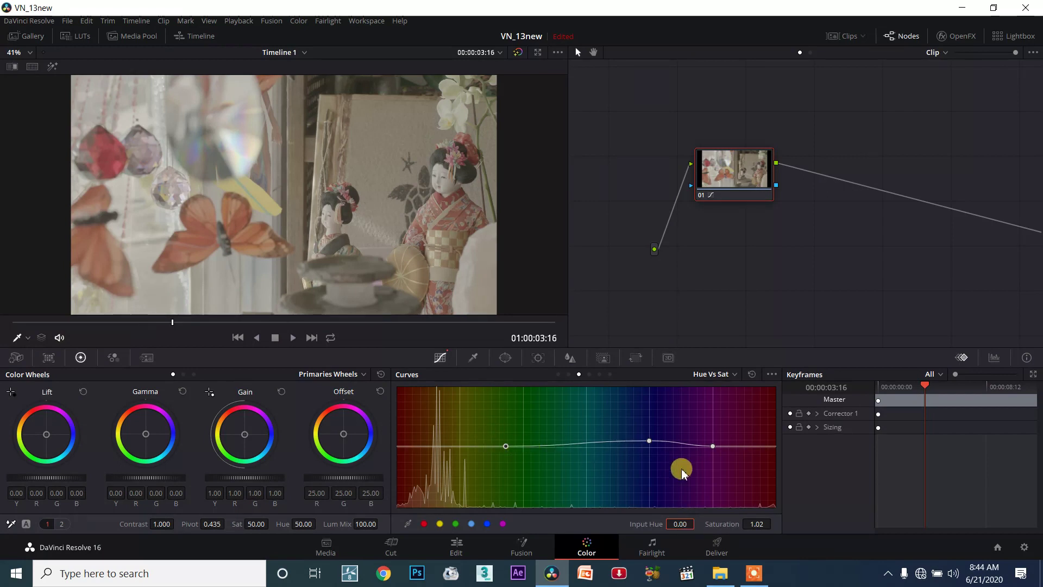
{"action": "mouse_move", "coordinate": [680, 524]}
{"action": "left_mouse_down"}
{"action": "mouse_move", "coordinate": [700, 522]}
{"action": "mouse_move", "coordinate": [684, 523]}
{"action": "left_mouse_up"}
Adjust saturation of the points near hues 196 and 135, then reset the curve to flat.
{"action": "left_click", "coordinate": [712, 446]}
{"action": "mouse_move", "coordinate": [756, 531]}
{"action": "left_mouse_down"}
{"action": "mouse_move", "coordinate": [714, 445]}
{"action": "mouse_move", "coordinate": [662, 468]}
{"action": "mouse_move", "coordinate": [657, 455]}
{"action": "left_mouse_up"}
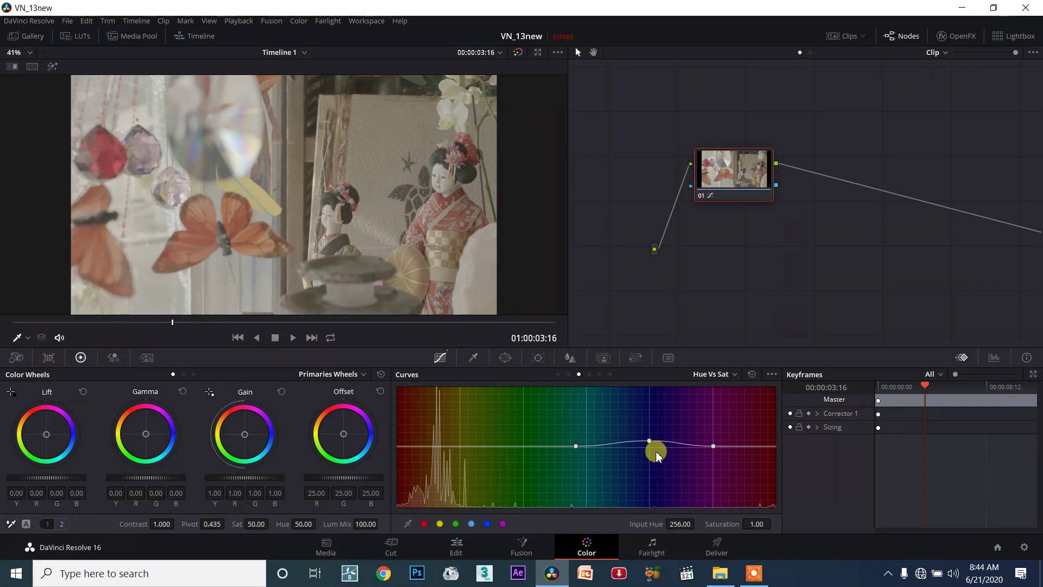
{"action": "left_click_drag", "start_coordinate": [751, 525], "coordinate": [755, 536]}
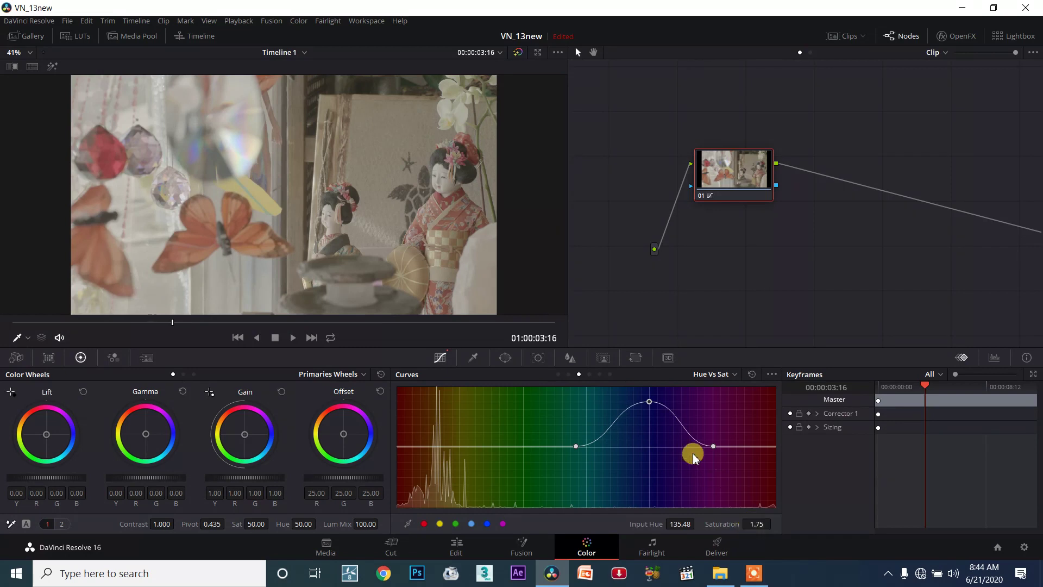
{"action": "left_click_drag", "start_coordinate": [650, 402], "coordinate": [651, 433]}
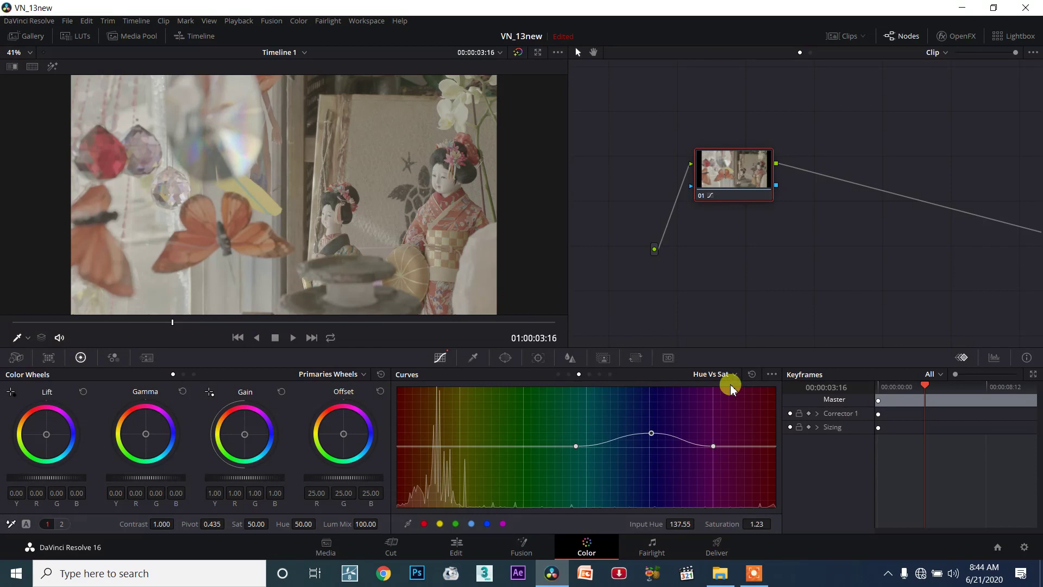
{"action": "left_click", "coordinate": [752, 374]}
Trial a yellow saturation boost, nudge the point near hue 16, then reset the curve flat.
{"action": "left_click", "coordinate": [441, 523]}
{"action": "left_click_drag", "start_coordinate": [748, 524], "coordinate": [771, 525]}
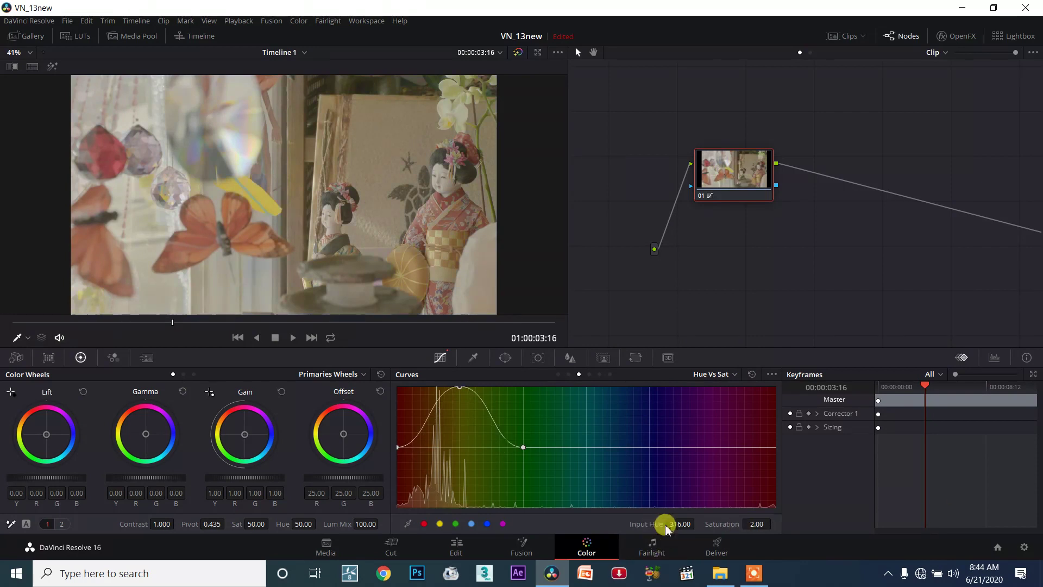
{"action": "left_click", "coordinate": [523, 446]}
{"action": "left_click", "coordinate": [658, 537]}
{"action": "left_click_drag", "start_coordinate": [697, 523], "coordinate": [664, 530]}
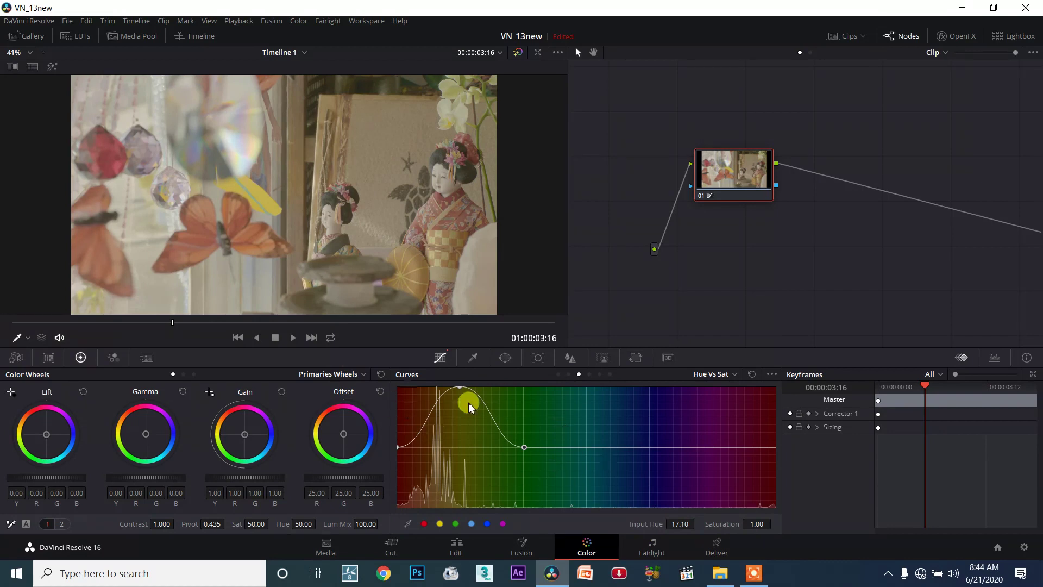
{"action": "left_click", "coordinate": [755, 373]}
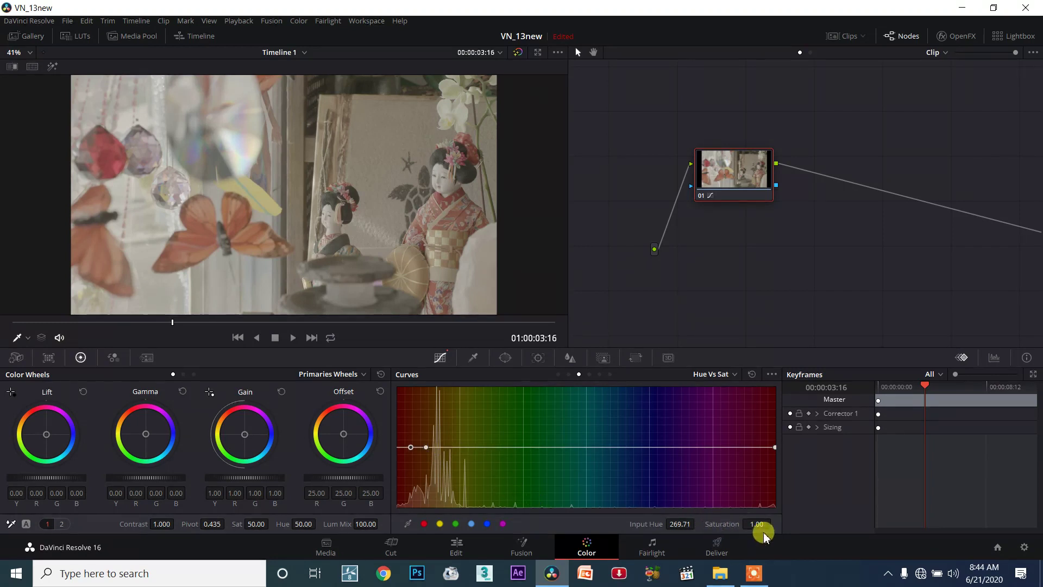
{"action": "type", "text": "1.8"}
Keep the red-orange peak and drop all other hues toward zero, with a low point at 0.20.
{"action": "mouse_move", "coordinate": [410, 399]}
{"action": "left_mouse_down"}
{"action": "mouse_move", "coordinate": [414, 418]}
{"action": "mouse_move", "coordinate": [470, 208]}
{"action": "mouse_move", "coordinate": [427, 397]}
{"action": "left_mouse_up"}
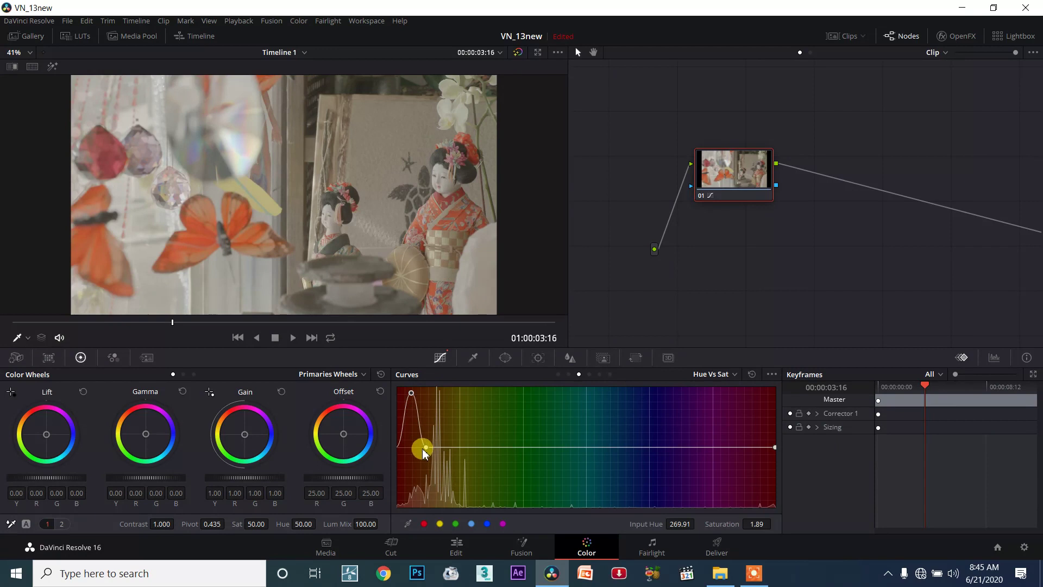
{"action": "left_click_drag", "start_coordinate": [422, 446], "coordinate": [420, 491]}
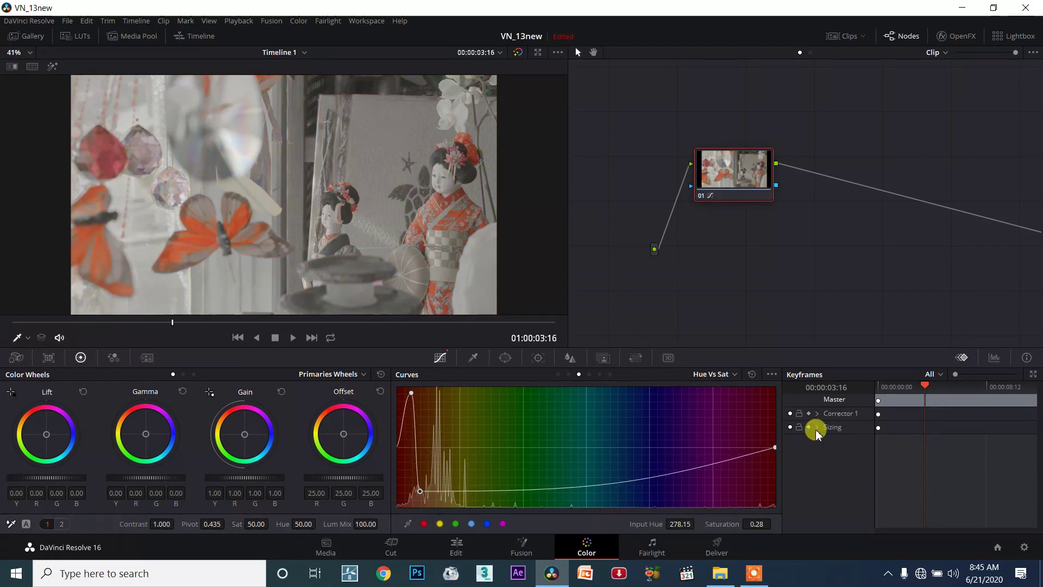
{"action": "left_click_drag", "start_coordinate": [774, 452], "coordinate": [773, 506]}
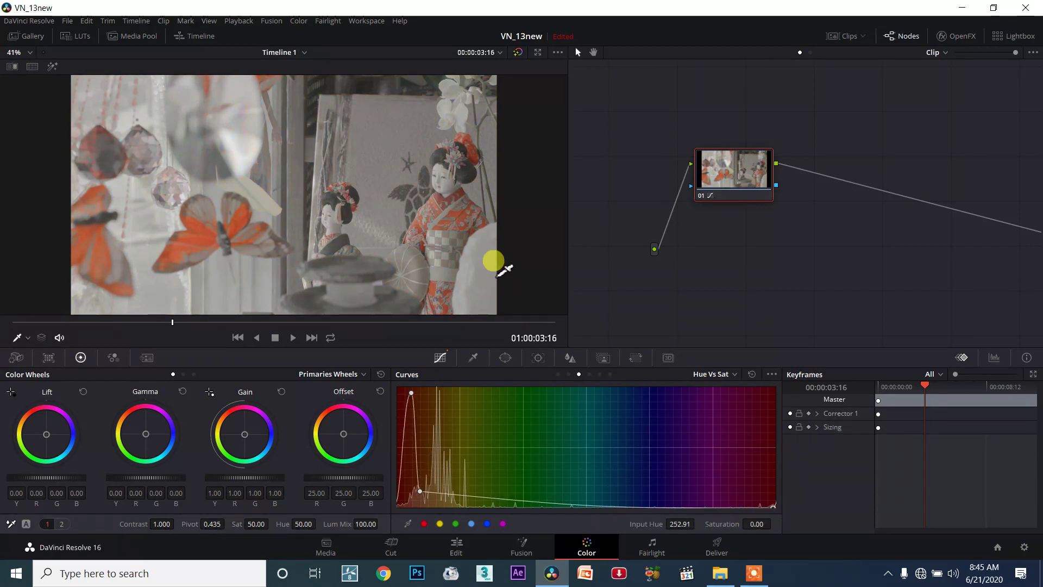
{"action": "left_click_drag", "start_coordinate": [454, 462], "coordinate": [441, 496]}
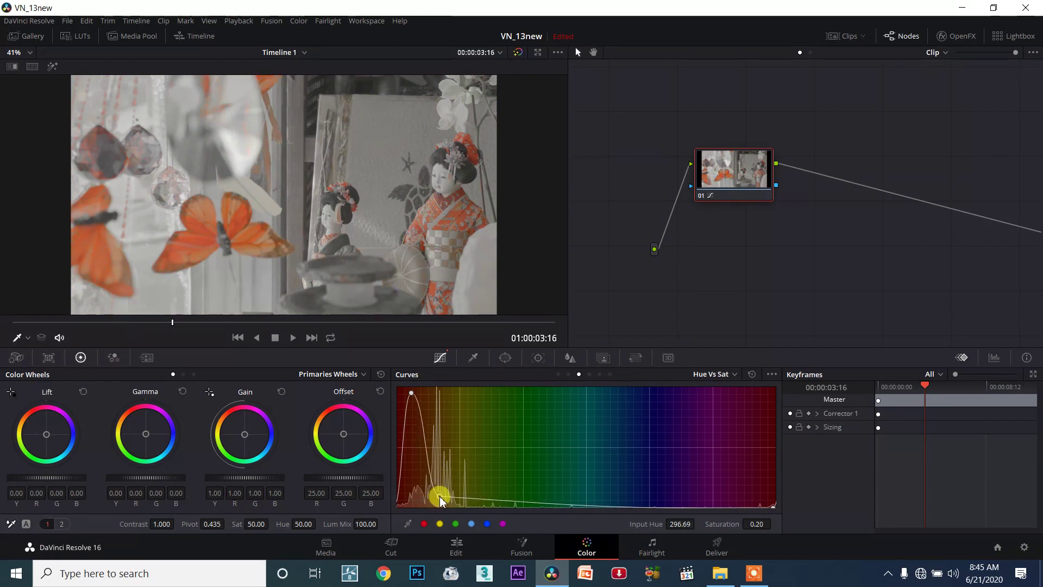
Play the clip to check the grade, stop playback, and reset the curve to flat.
{"action": "left_click", "coordinate": [293, 338]}
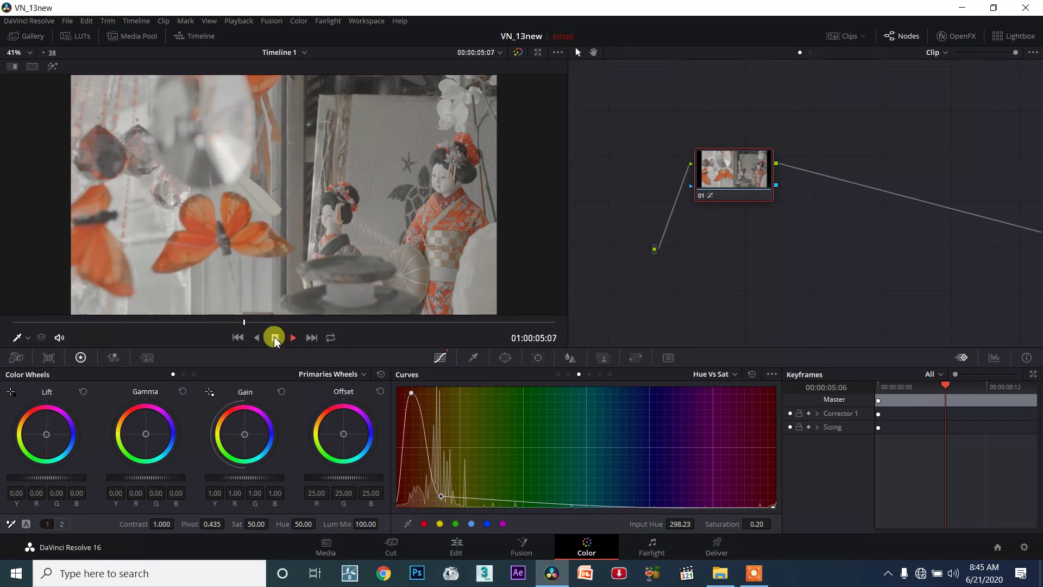
{"action": "left_click", "coordinate": [417, 416]}
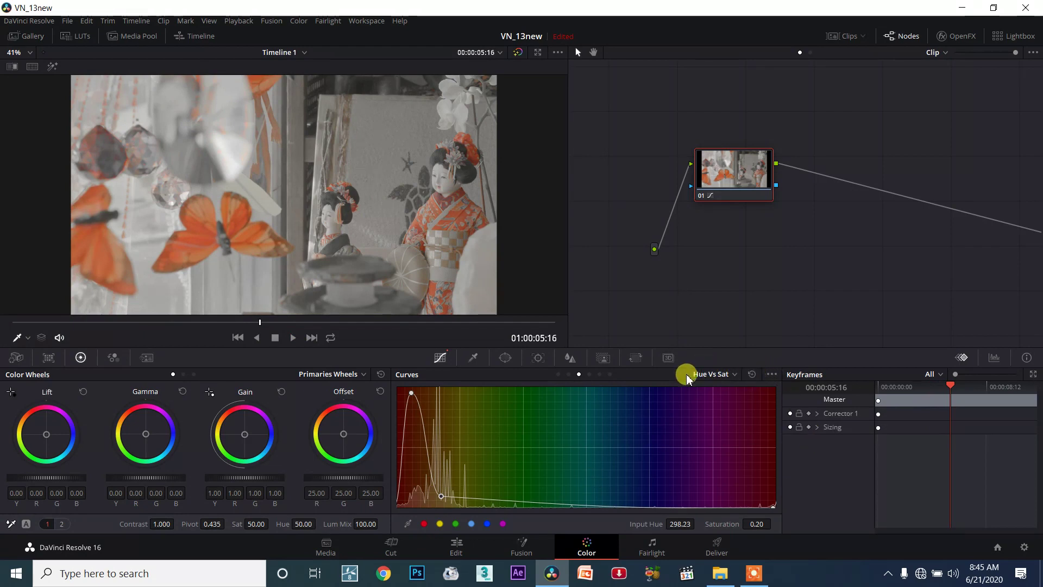
{"action": "left_click", "coordinate": [751, 375]}
Open the curve-type list, then add a point at hue 228.70 lowering saturation to 0.67.
{"action": "left_click", "coordinate": [734, 374]}
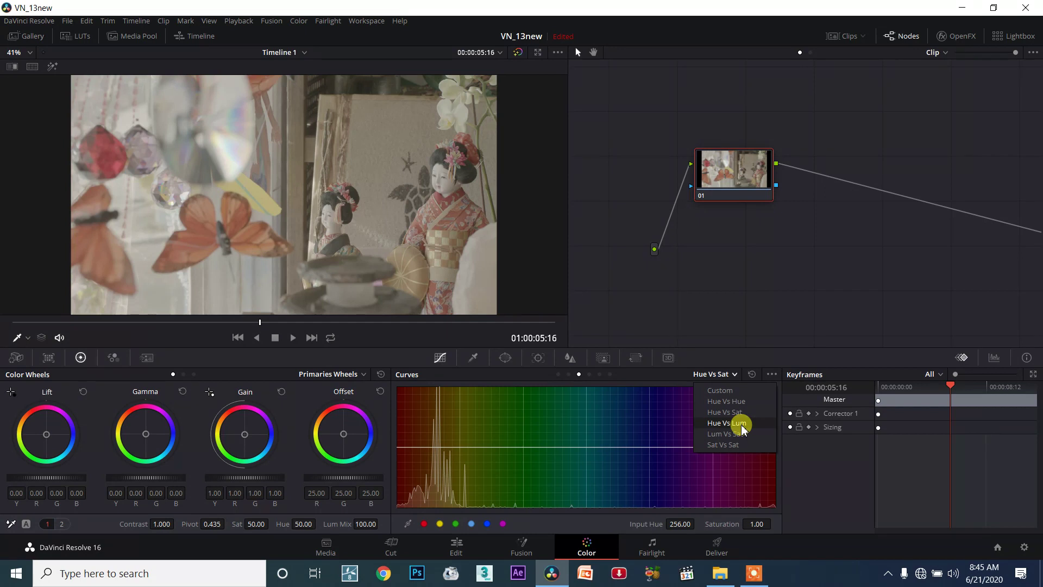
{"action": "left_click", "coordinate": [748, 468]}
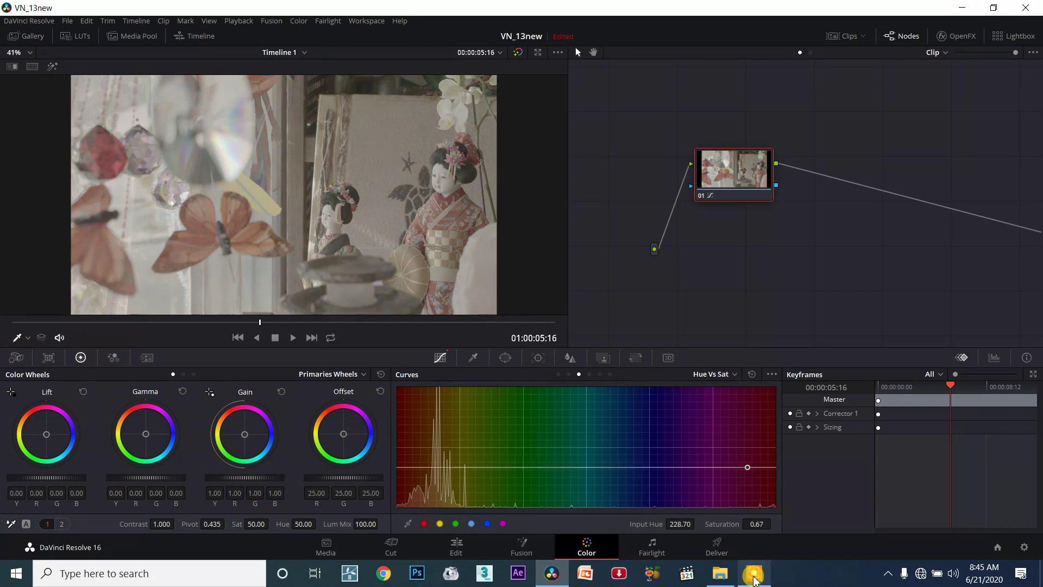